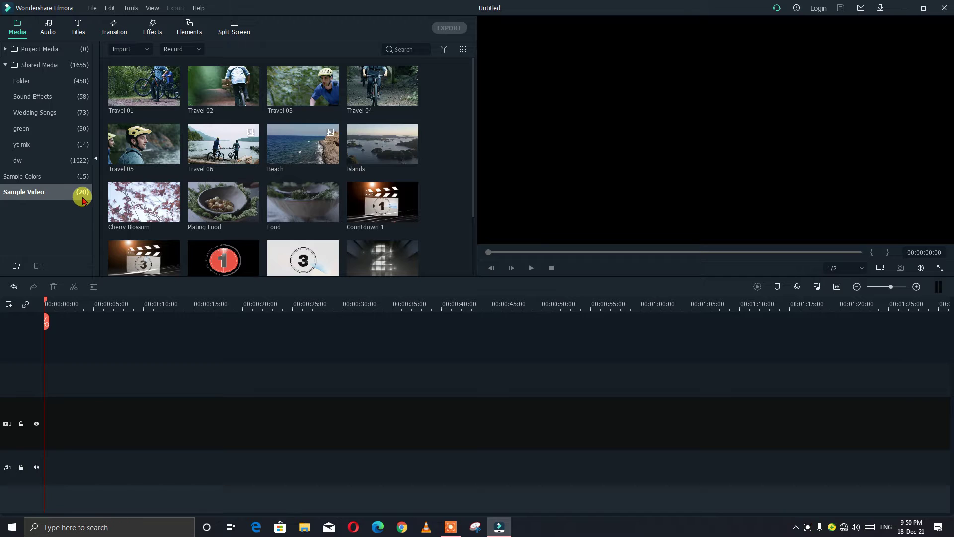
Step: Place the Beach sample clip at the start of the first video track and open its Pan & Zoom settings
left_click(367, 149)
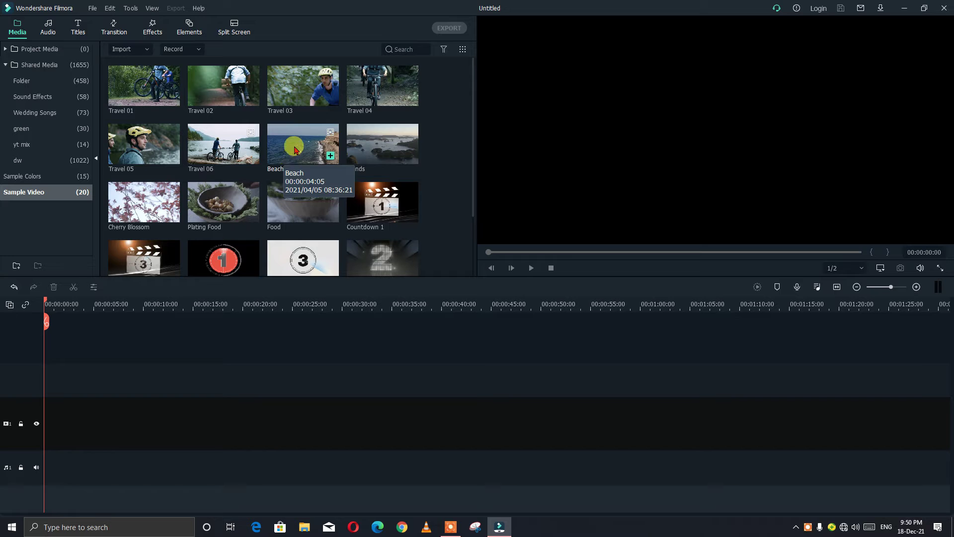
left_click_drag(290, 153, 50, 427)
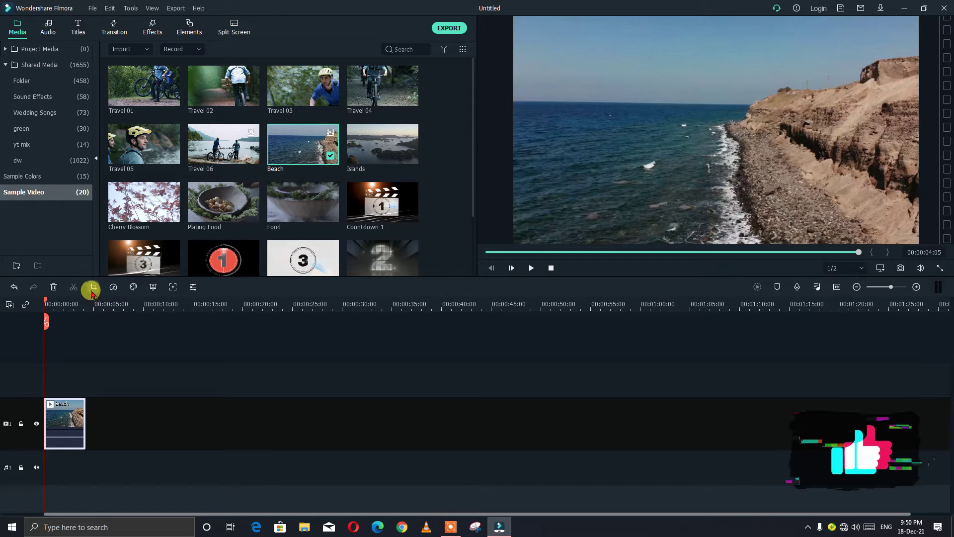
right_click(73, 420)
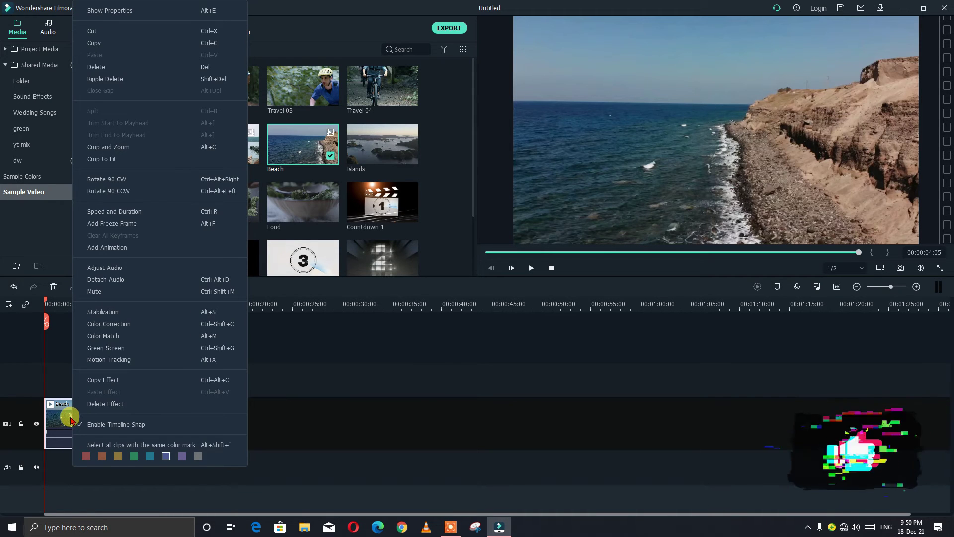
left_click(145, 154)
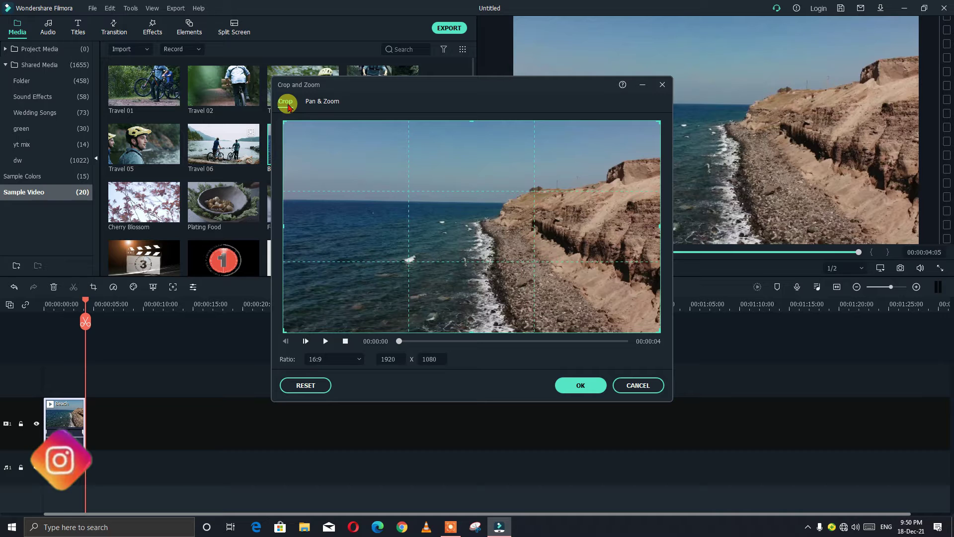
left_click(322, 102)
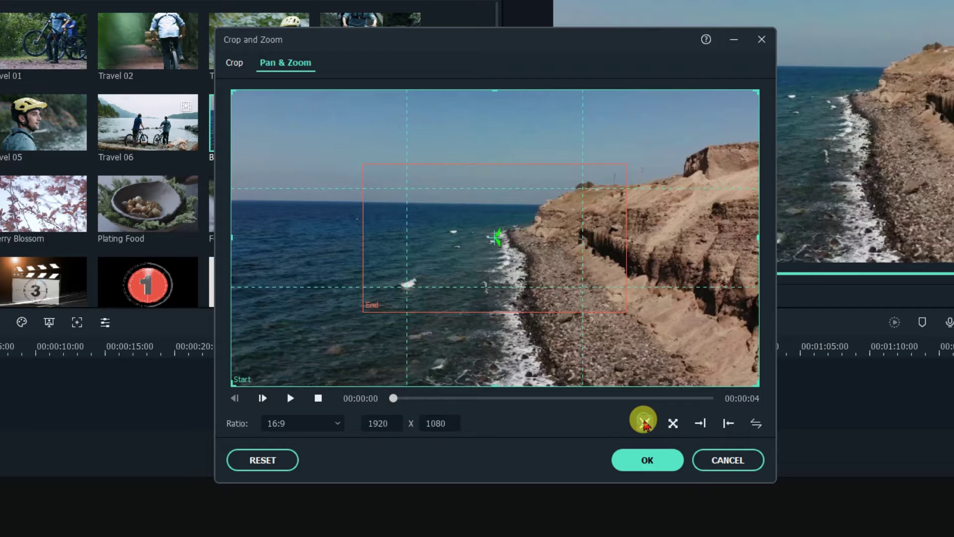
Step: Try the zoom-out and zoom-in presets on the Beach clip, ending with zoom-out, and preview the motion
left_click(673, 423)
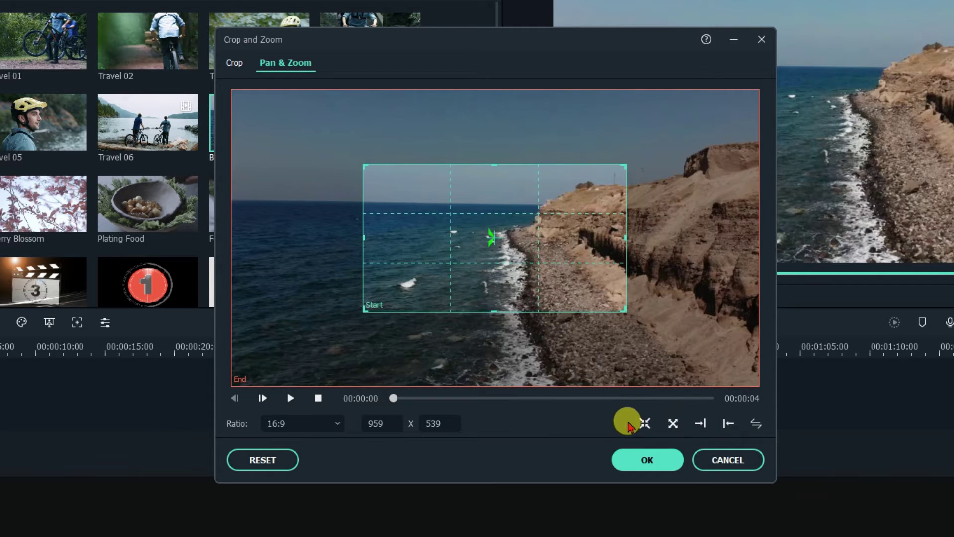
left_click(647, 423)
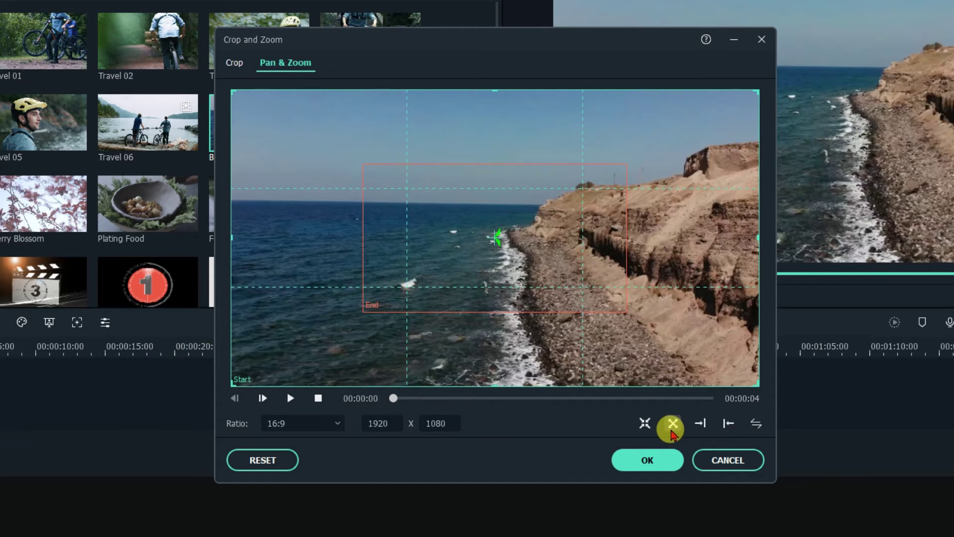
left_click(673, 425)
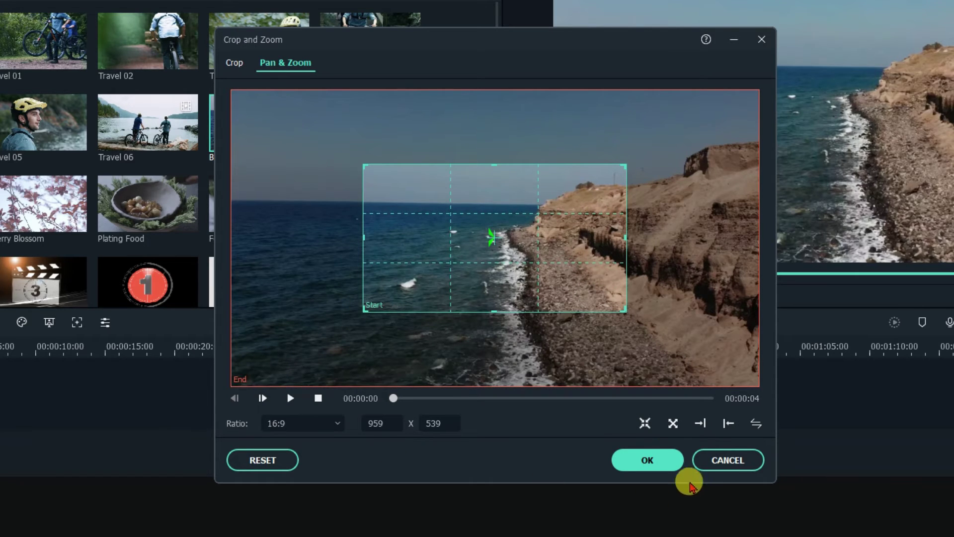
left_click(290, 398)
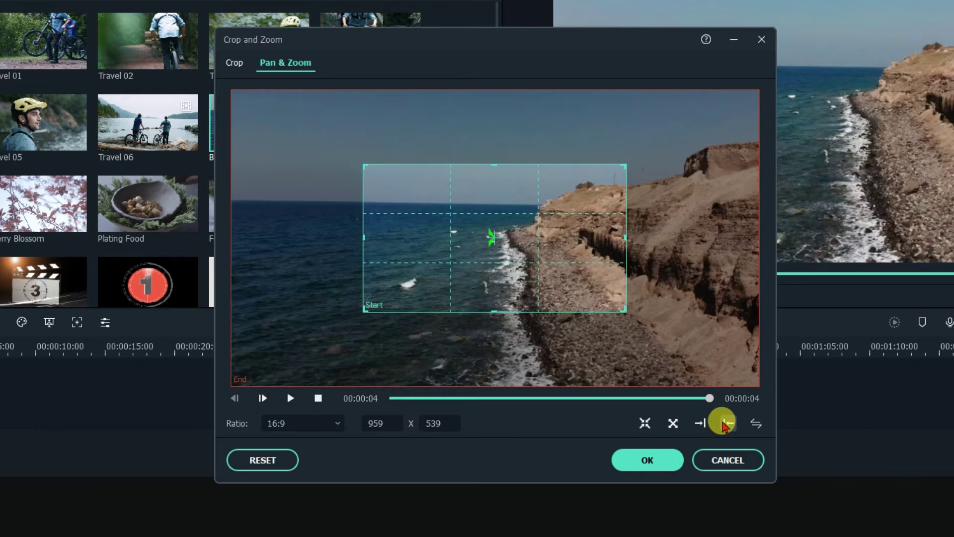
Step: Apply the left-to-right pan preset, shrink the start frame to about 164 × 92 in the upper-left sky, and preview it
left_click(702, 422)
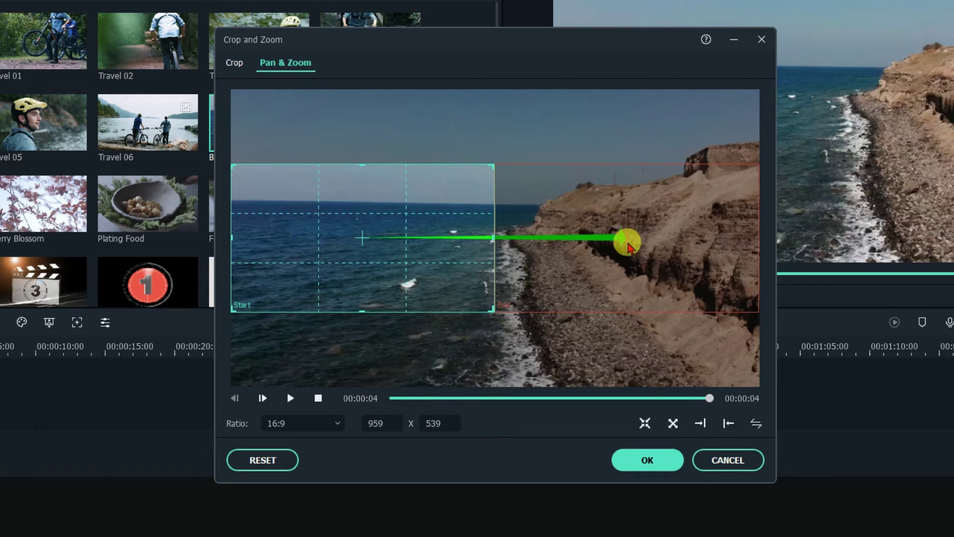
left_click_drag(371, 250, 336, 222)
left_click_drag(488, 288, 253, 119)
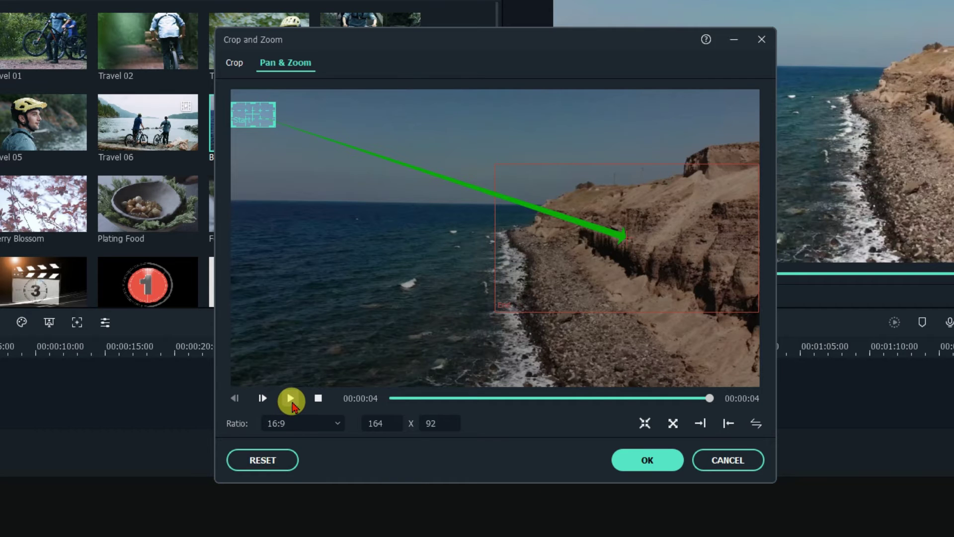
left_click(291, 399)
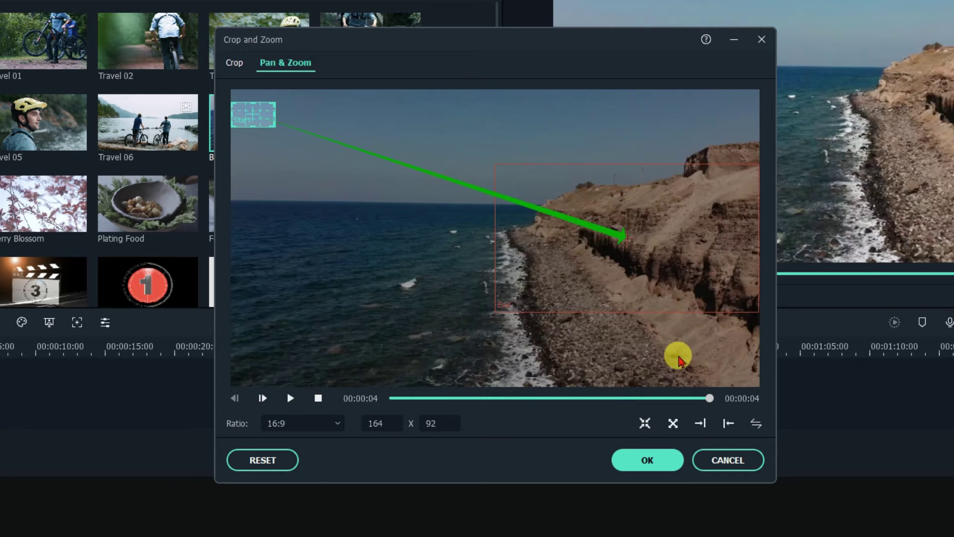
Step: Apply the right-to-left pan preset, shrink the start frame to about 257 × 145 on the cliff, and preview it
left_click(729, 424)
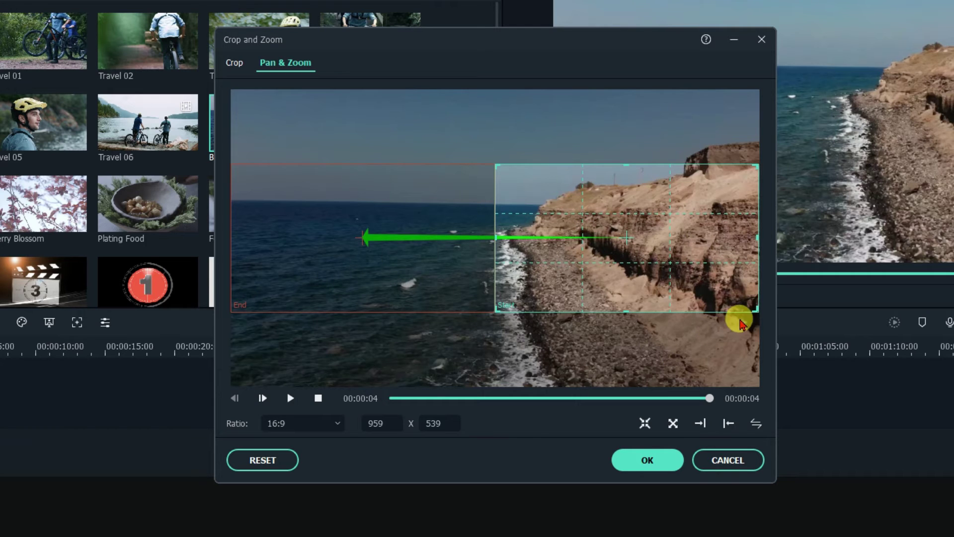
left_click_drag(756, 311, 716, 204)
left_click(291, 398)
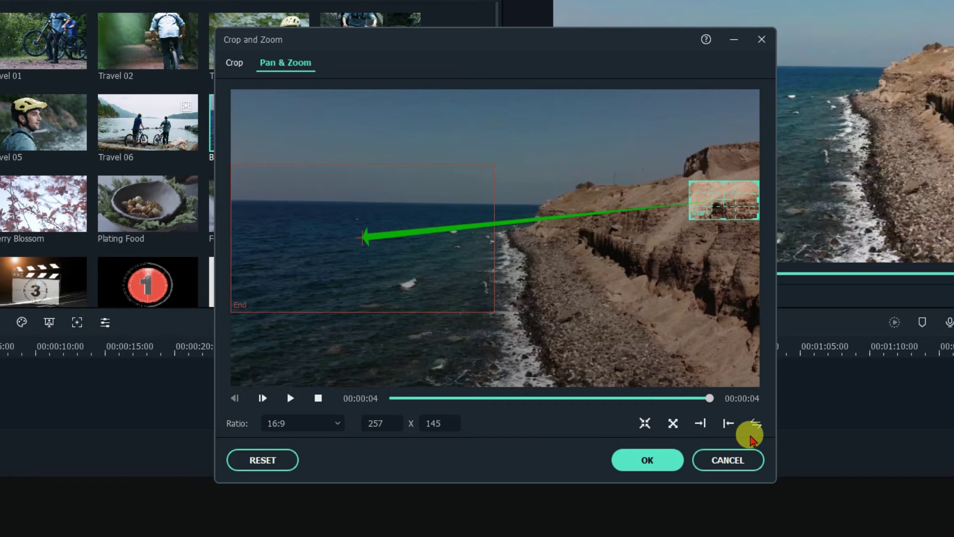
Step: Swap the Beach clip's start and end frames, preview the motion, and apply it with the 16:9 ratio
left_click(757, 426)
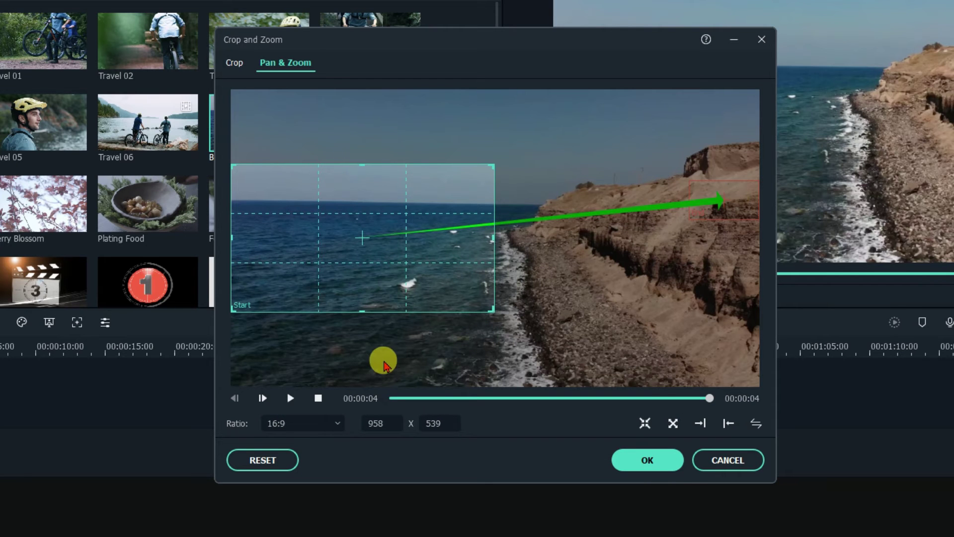
key("space")
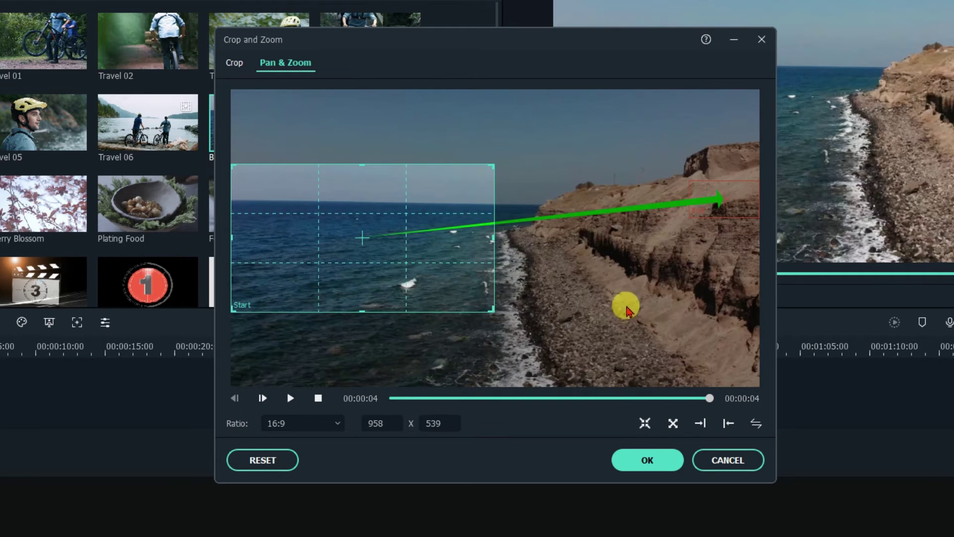
left_click(313, 423)
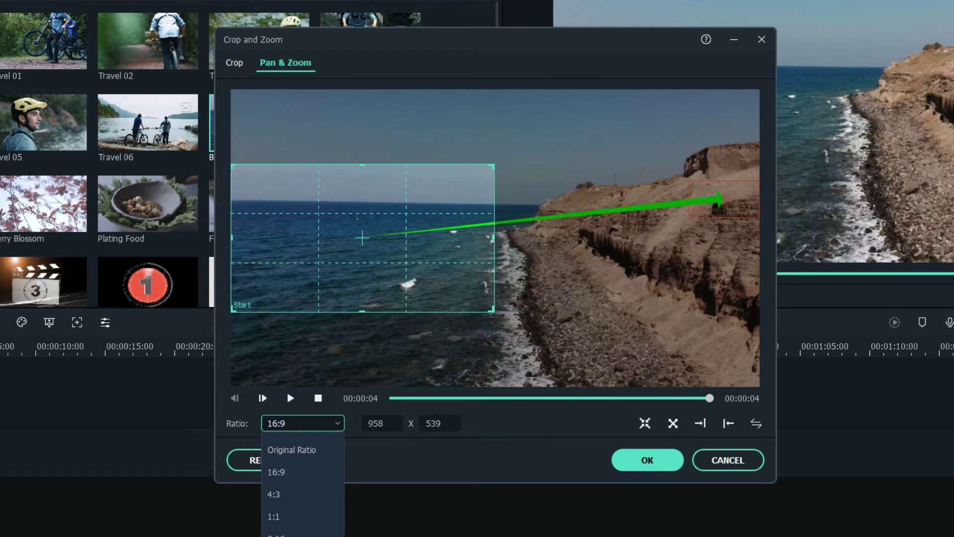
left_click(317, 420)
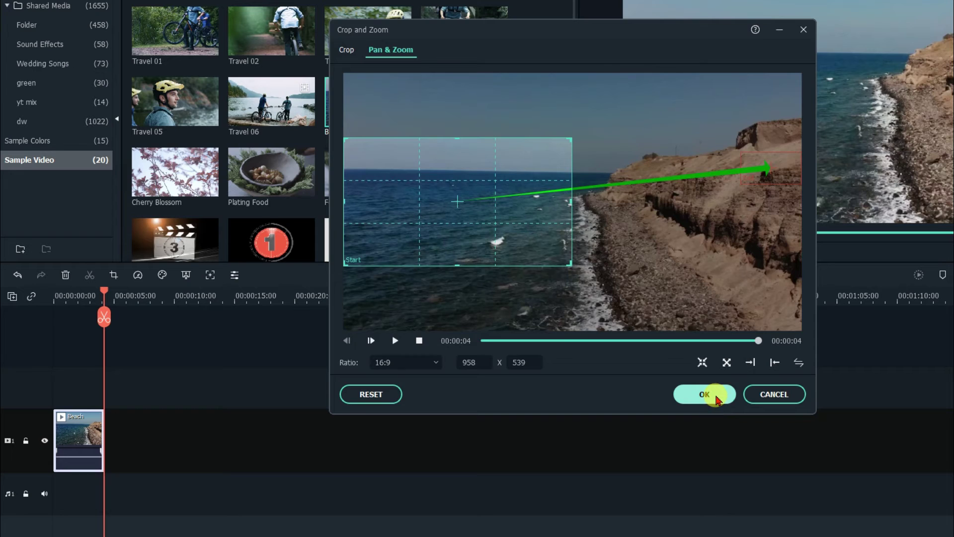
left_click(647, 459)
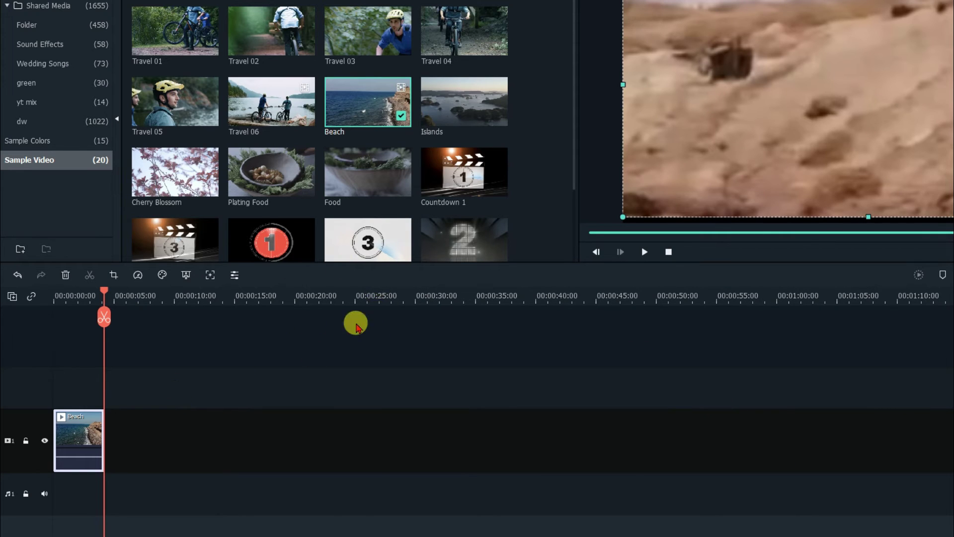
Step: Add the Islands sample clip to the timeline directly after the Beach clip
left_click(444, 118)
left_click_drag(444, 118, 111, 434)
Step: Swap the Beach clip's Pan & Zoom start and end frames so the motion starts on the cliff, and apply
left_click_drag(104, 293, 79, 301)
left_click(82, 410)
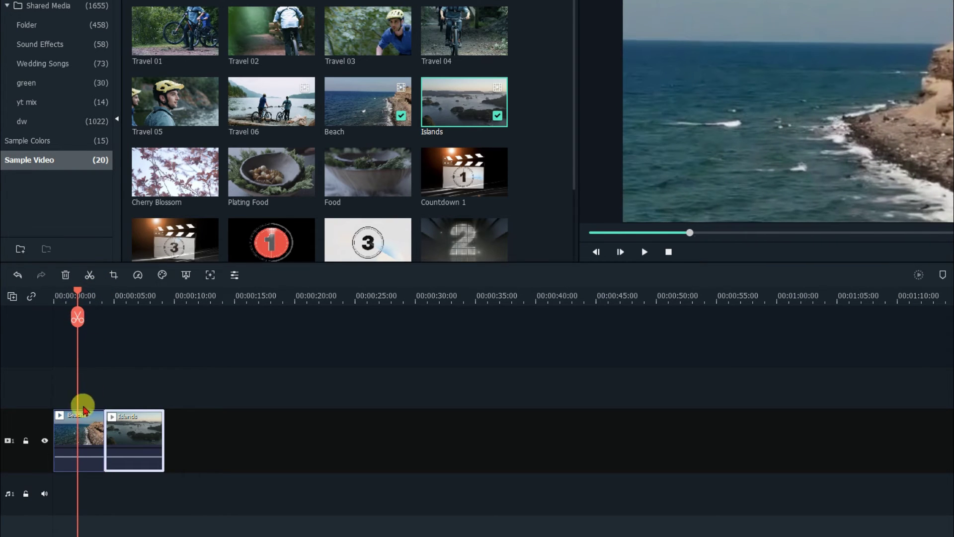
left_click(112, 276)
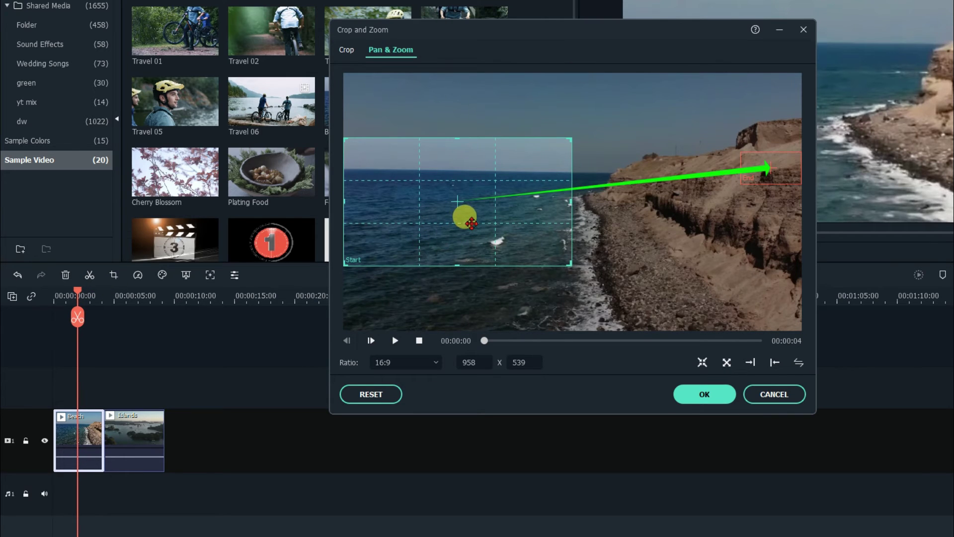
left_click(797, 363)
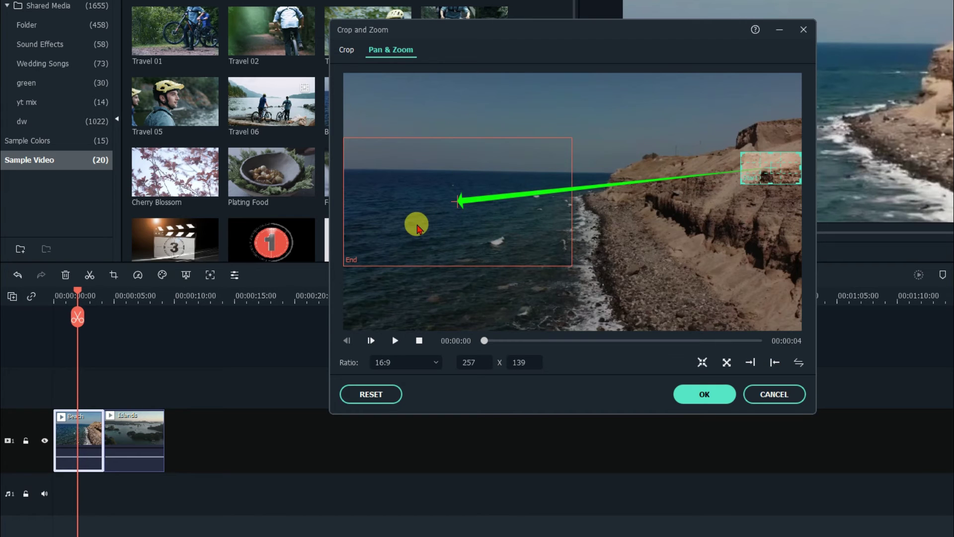
left_click(704, 395)
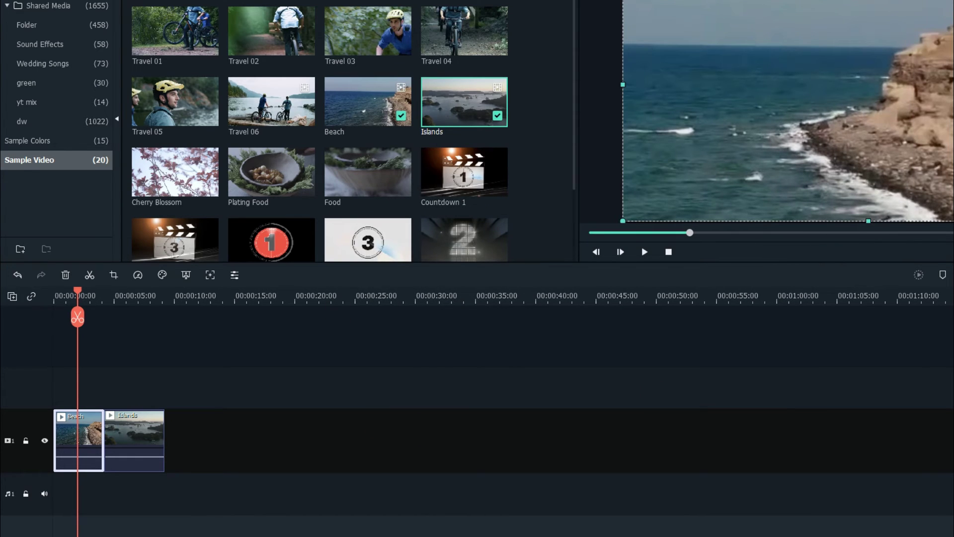
Step: Add the Dissolve transition between the Beach and Islands clips
left_click(99, 9)
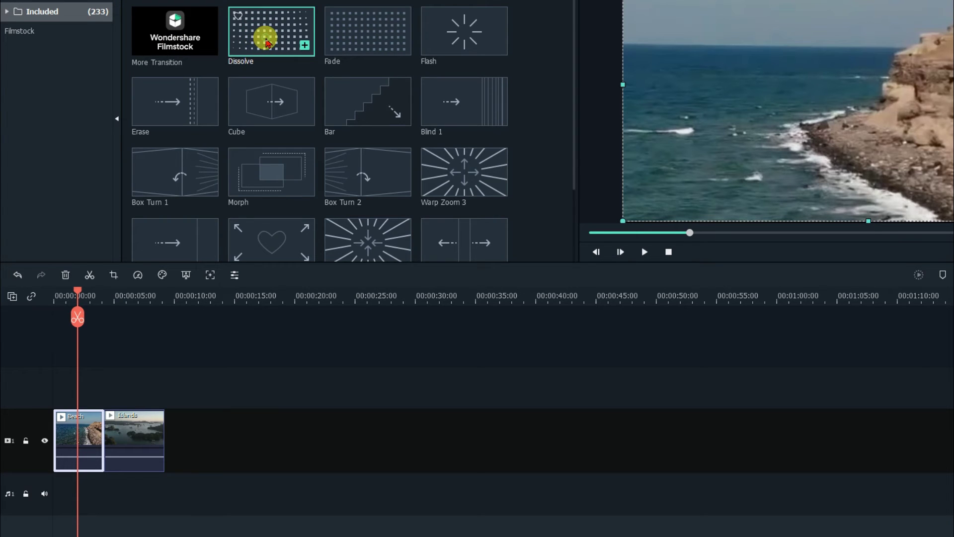
mouse_move(267, 42)
left_mouse_down()
mouse_move(202, 128)
mouse_move(132, 398)
mouse_move(108, 448)
left_mouse_up()
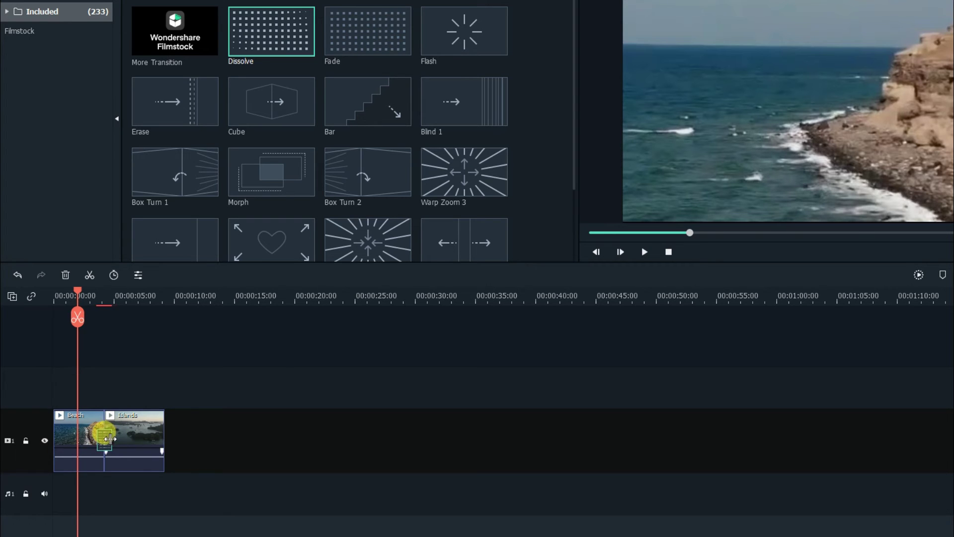
Step: Review the Beach clip's start and end frames in its Pan & Zoom settings and confirm them
left_click(80, 420)
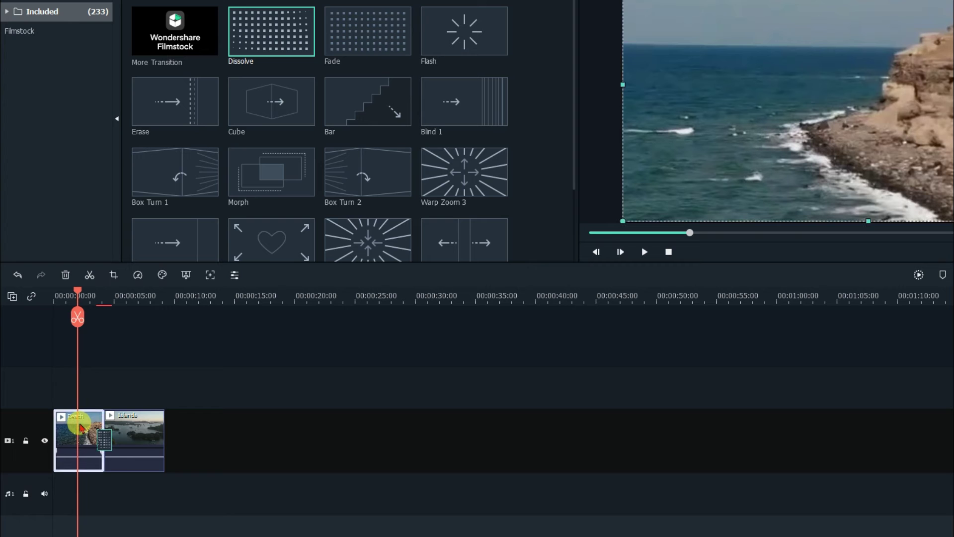
left_click(114, 276)
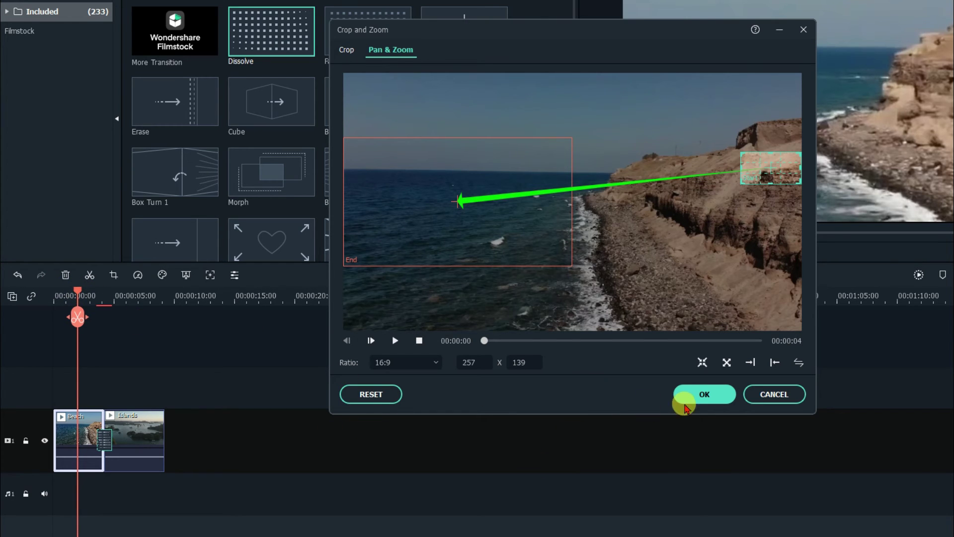
left_click(682, 393)
Step: Open the Islands clip's Pan & Zoom settings, swap the start and end frames, and swap them back
left_click_drag(77, 293, 119, 312)
left_click(141, 421)
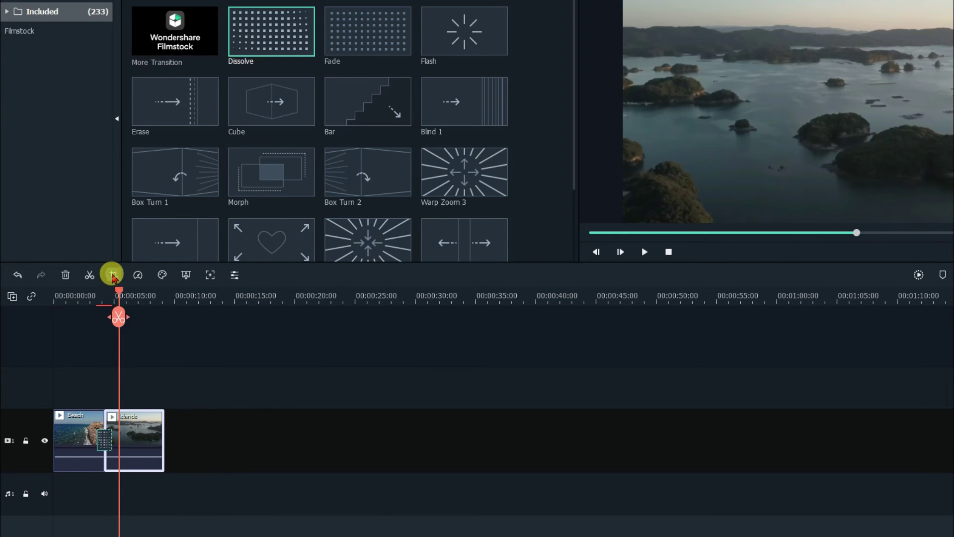
left_click(114, 274)
left_click_drag(483, 340, 522, 341)
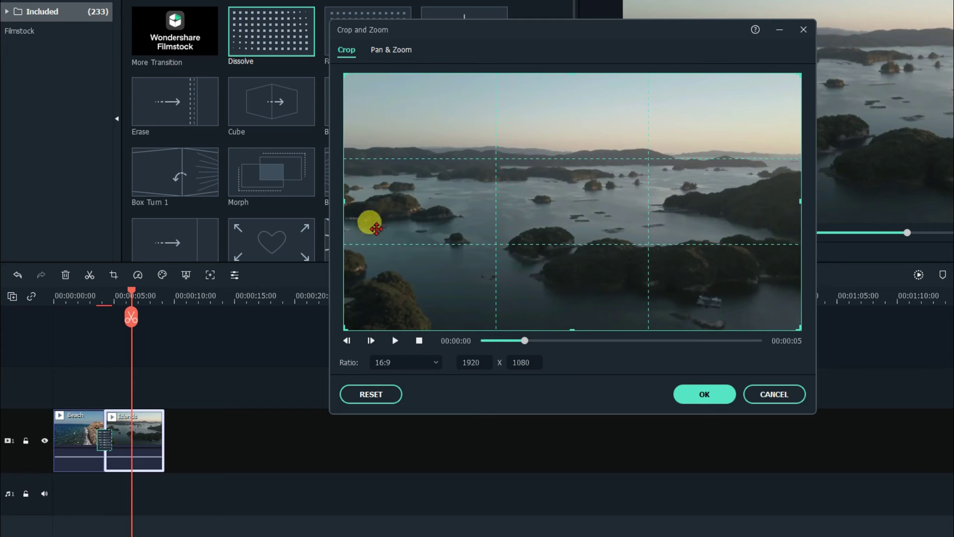
left_click(395, 52)
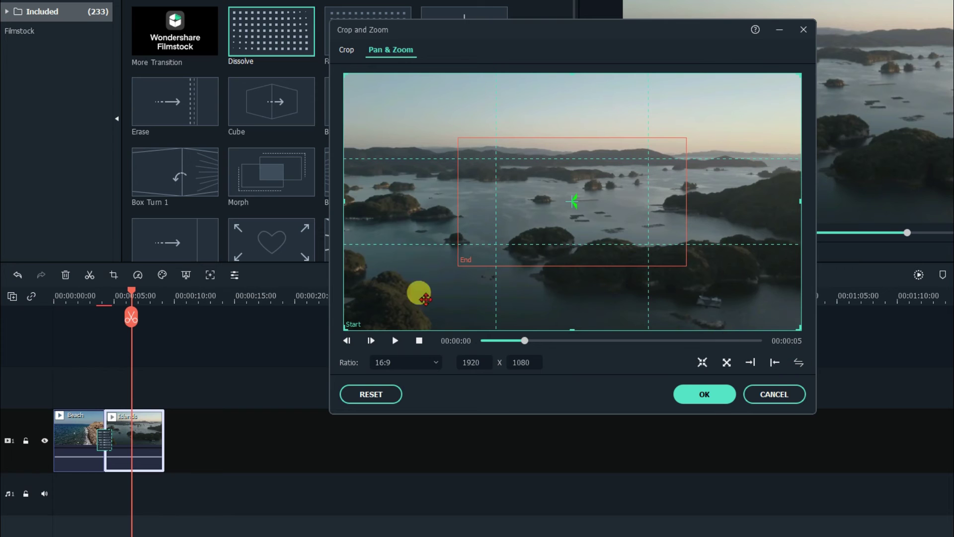
left_click(797, 363)
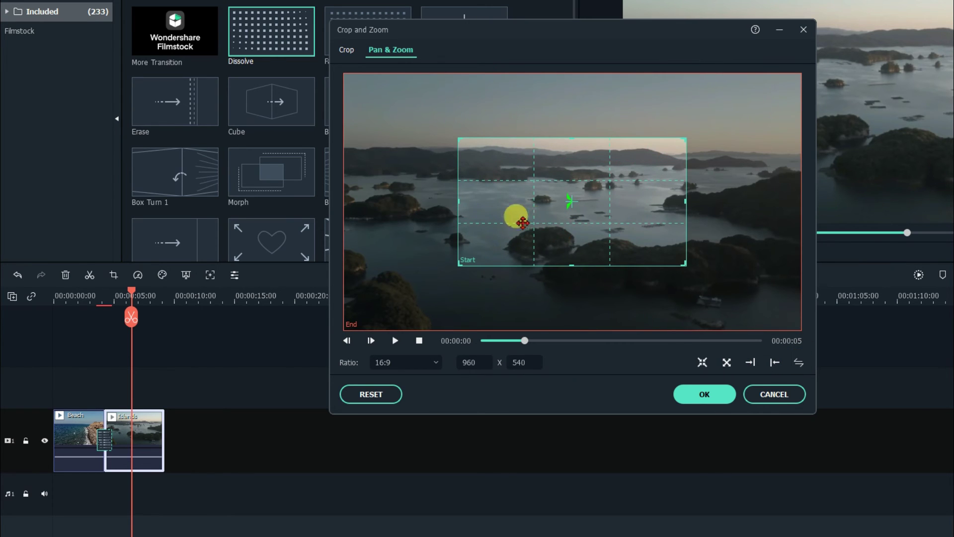
left_click(799, 364)
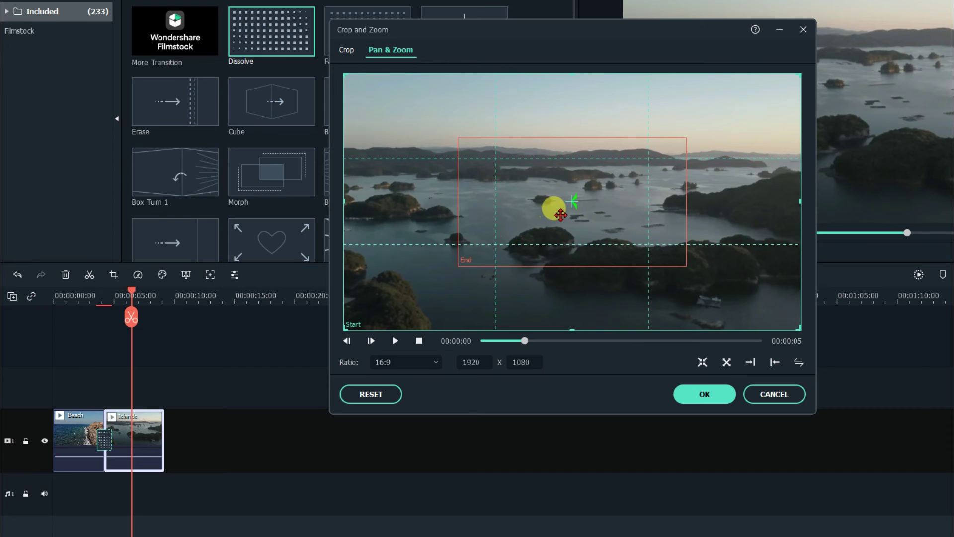
Step: Give the Islands clip the right-to-left pan preset, reposition the start frame at lower left and the end frame at upper right of the image, and apply
left_click(775, 362)
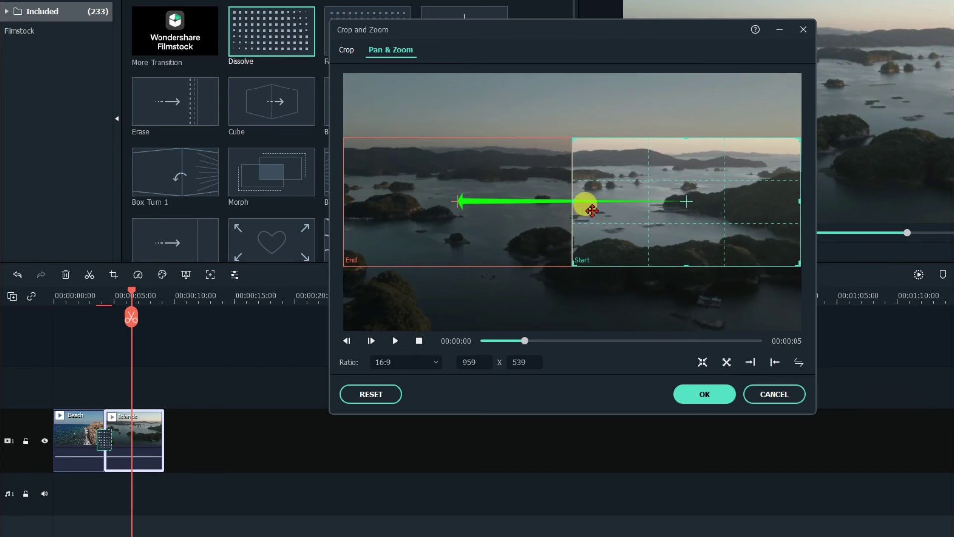
left_click_drag(427, 218, 392, 144)
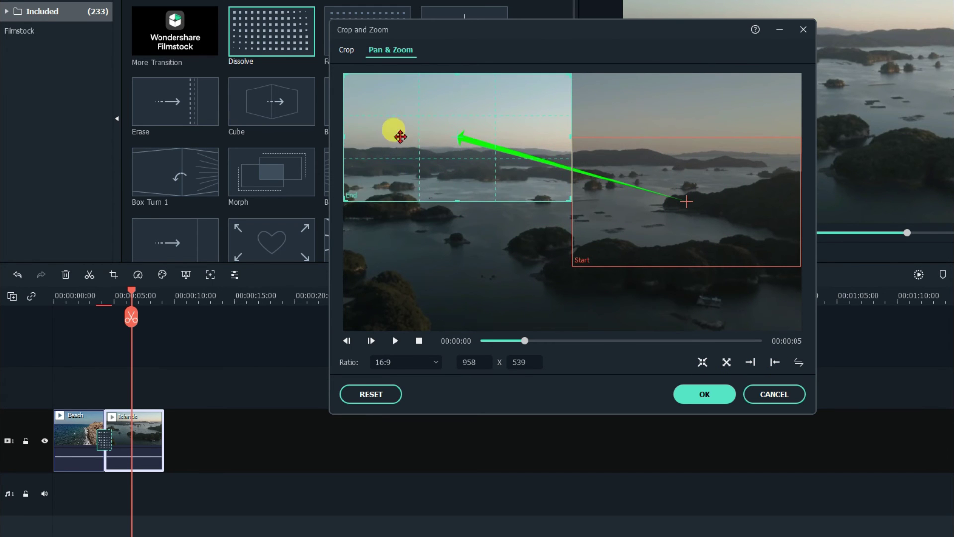
left_click_drag(659, 228, 410, 274)
left_click_drag(410, 176, 644, 192)
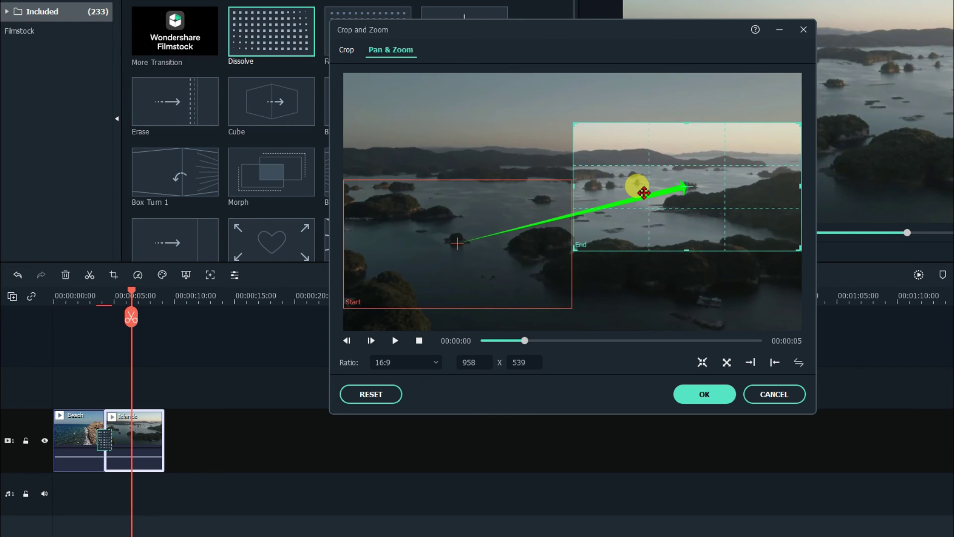
left_click(697, 398)
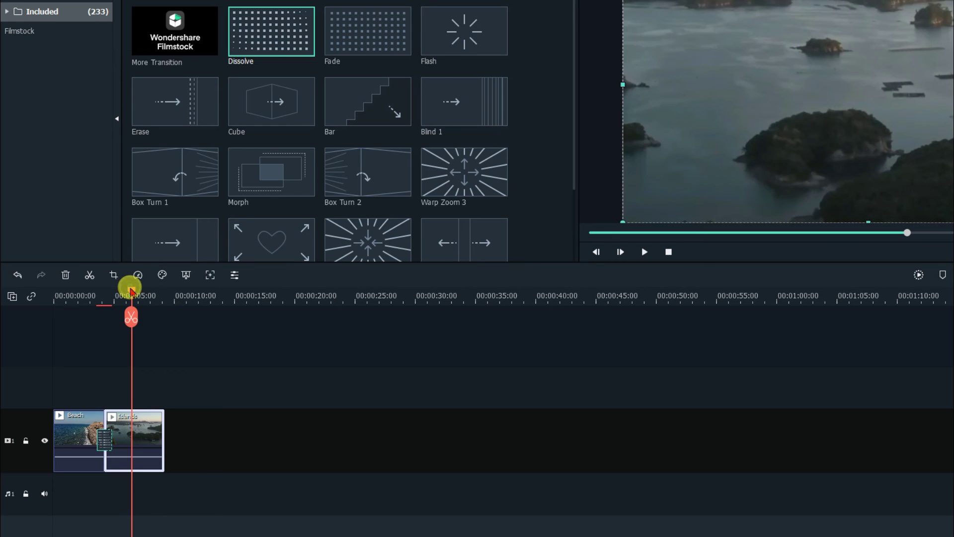
Step: Play back the sequence from near the start of the Beach clip to preview the pan and zoom motion
left_click_drag(132, 290, 64, 293)
key("space")
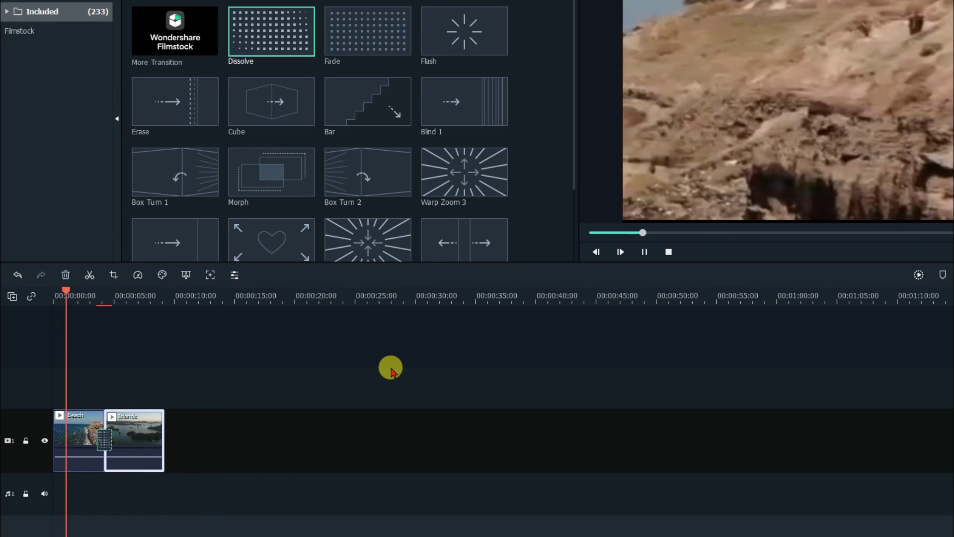